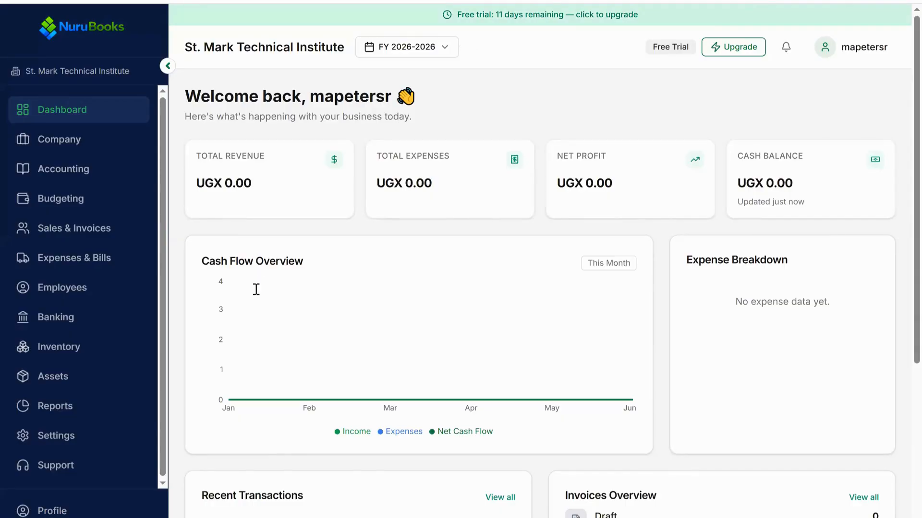
# - Switch to the PDF document and examine the asset classes listed in the Schedule of Fixed Assets table
pyautogui.hotkey('alt', 'Tab')
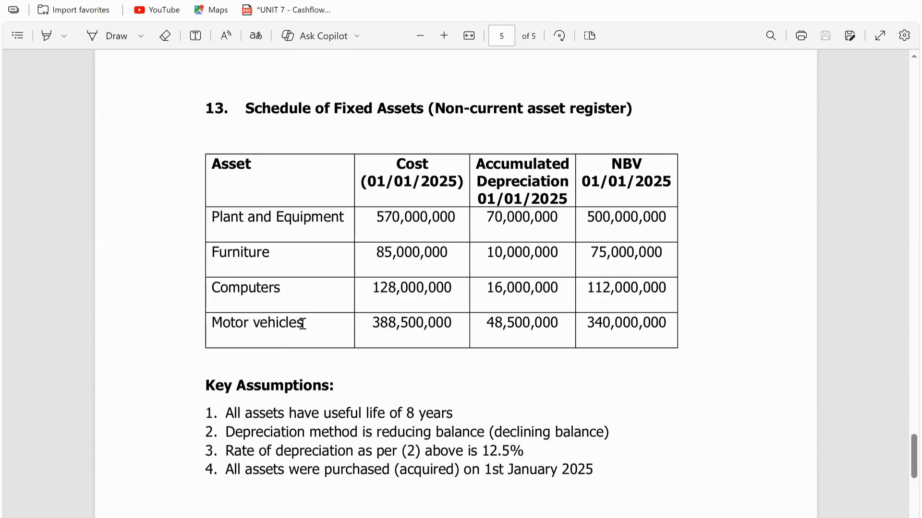
pyautogui.doubleClick(255, 324)
pyautogui.click(239, 324)
pyautogui.moveTo(307, 323); pyautogui.dragTo(235, 323)
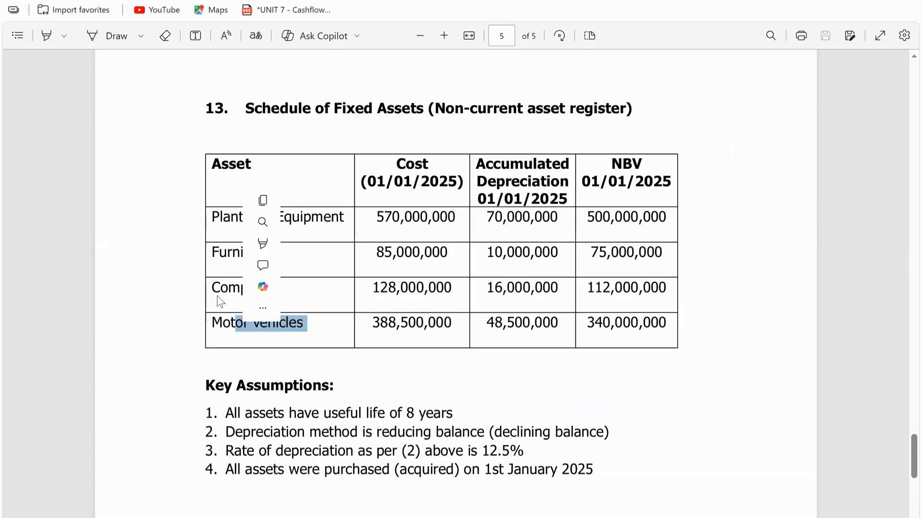
pyautogui.moveTo(282, 288); pyautogui.dragTo(229, 288)
pyautogui.click(232, 288)
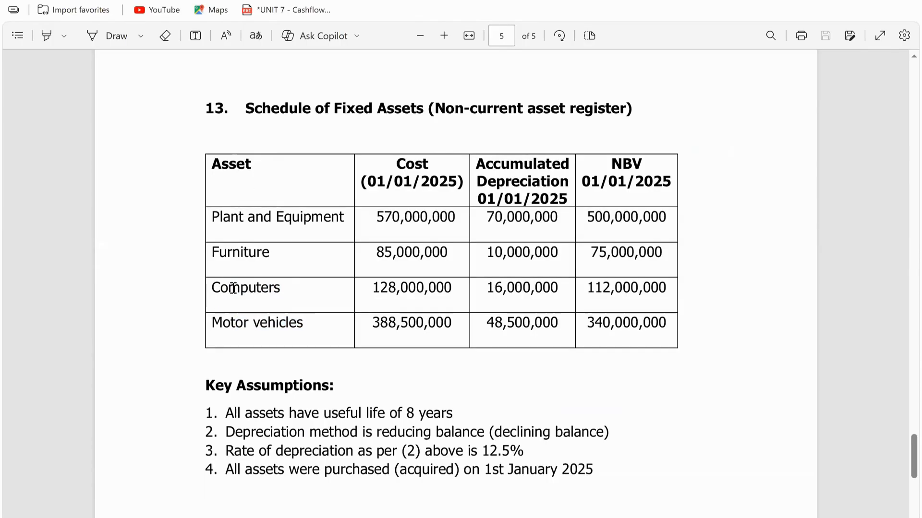
pyautogui.moveTo(233, 288); pyautogui.dragTo(283, 288)
pyautogui.click(221, 250)
# - Examine the Cost and Accumulated Depreciation columns of the fixed asset schedule
pyautogui.moveTo(393, 160)
pyautogui.mouseDown()
pyautogui.moveTo(421, 172)
pyautogui.moveTo(421, 252)
pyautogui.moveTo(407, 168)
pyautogui.mouseUp()
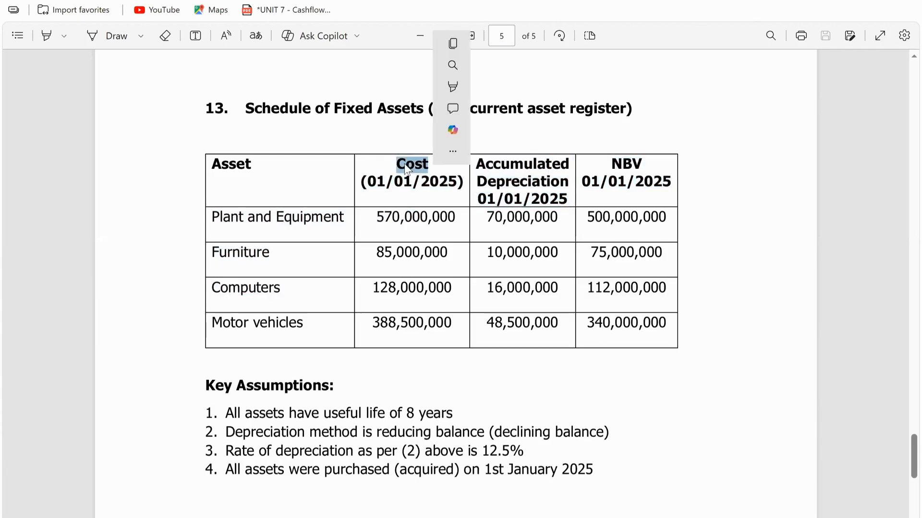
pyautogui.moveTo(476, 162); pyautogui.dragTo(643, 165)
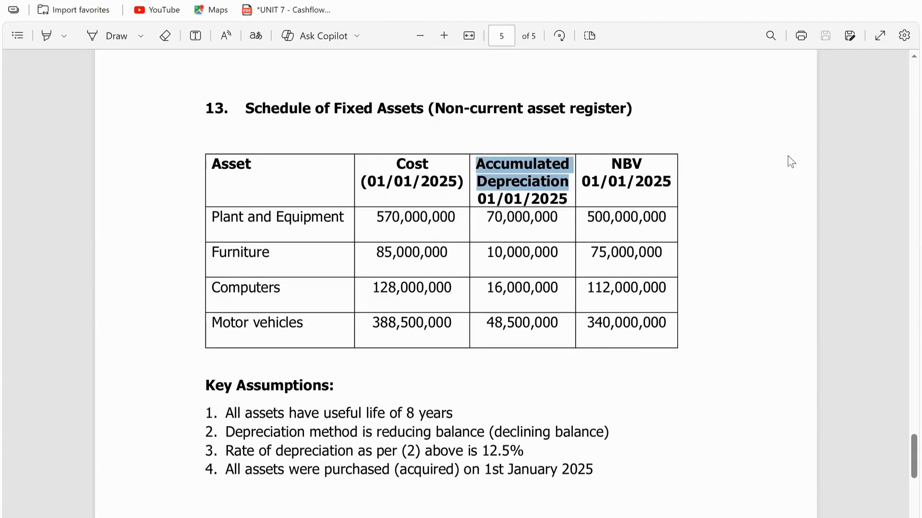
pyautogui.rightClick(849, 201)
pyautogui.click(519, 178)
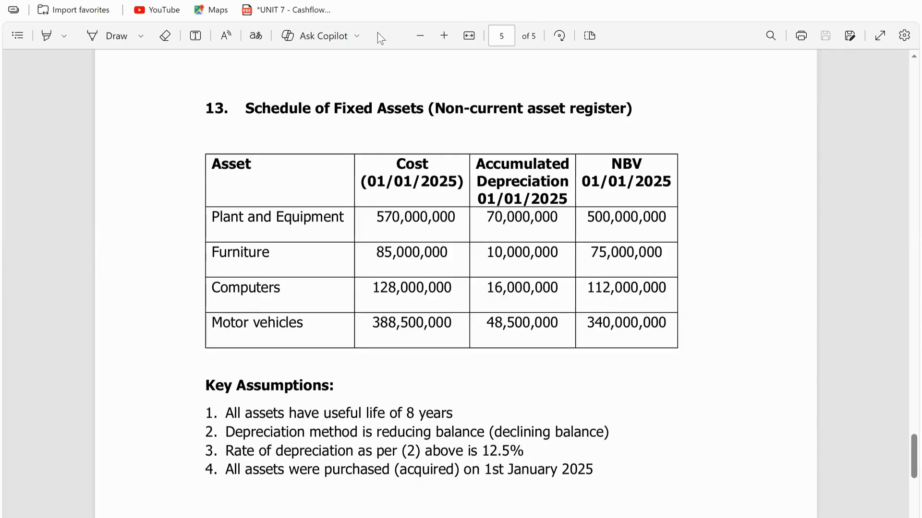
# - Switch back to NuruBooks and open the Chart of Accounts from the company setup
pyautogui.hotkey('alt', 'Tab')
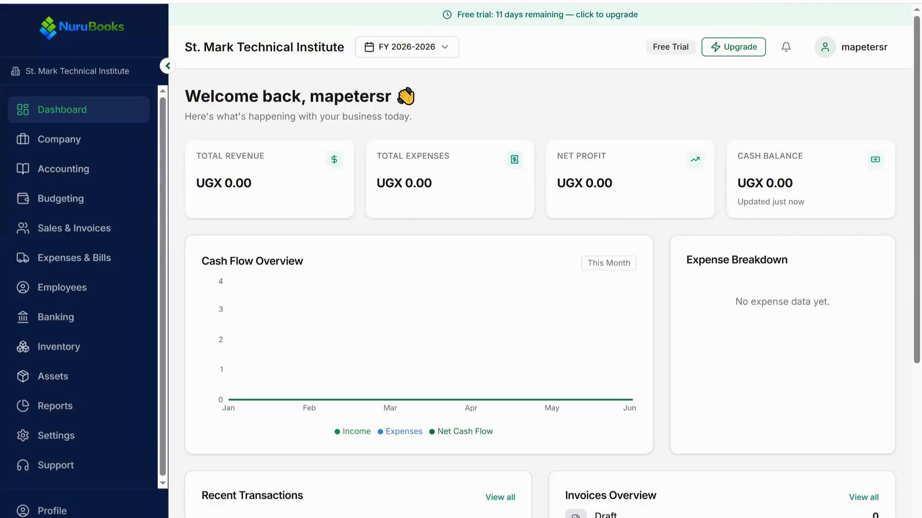
pyautogui.click(56, 139)
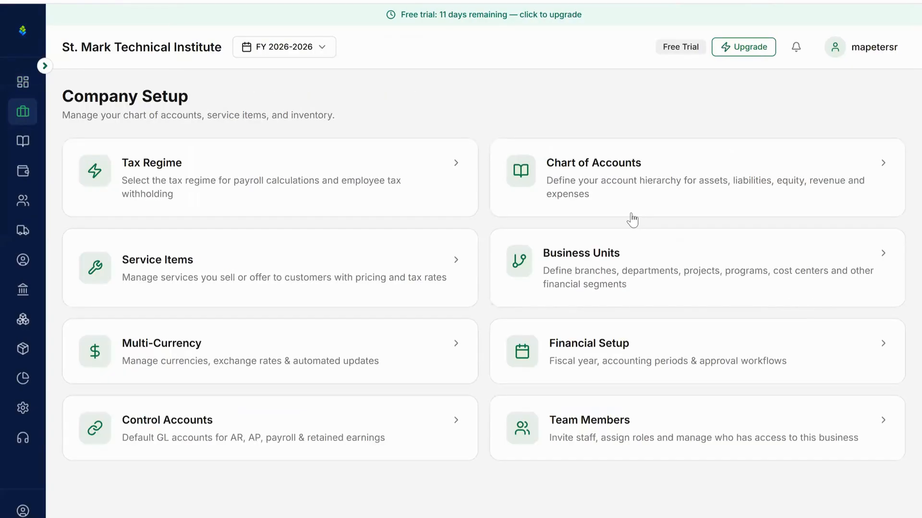
pyautogui.click(643, 160)
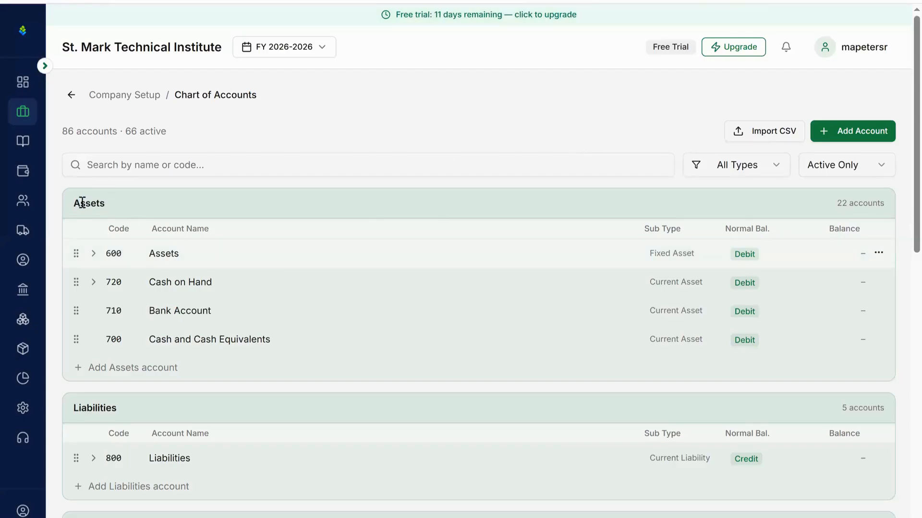
# - Expand the Assets account and its Non-Current Assets group, and review the fixed asset and accumulated depreciation accounts
pyautogui.doubleClick(163, 203)
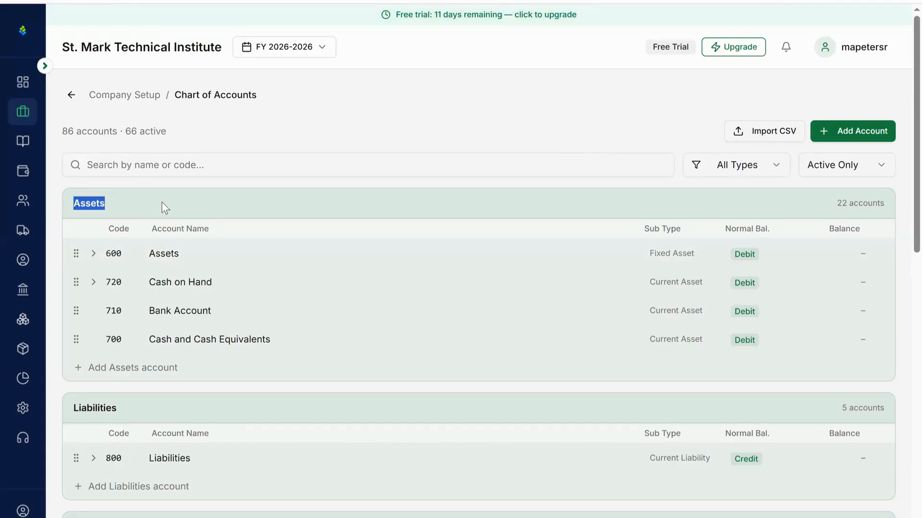
pyautogui.click(162, 203)
pyautogui.scroll(-2, 236, 258)
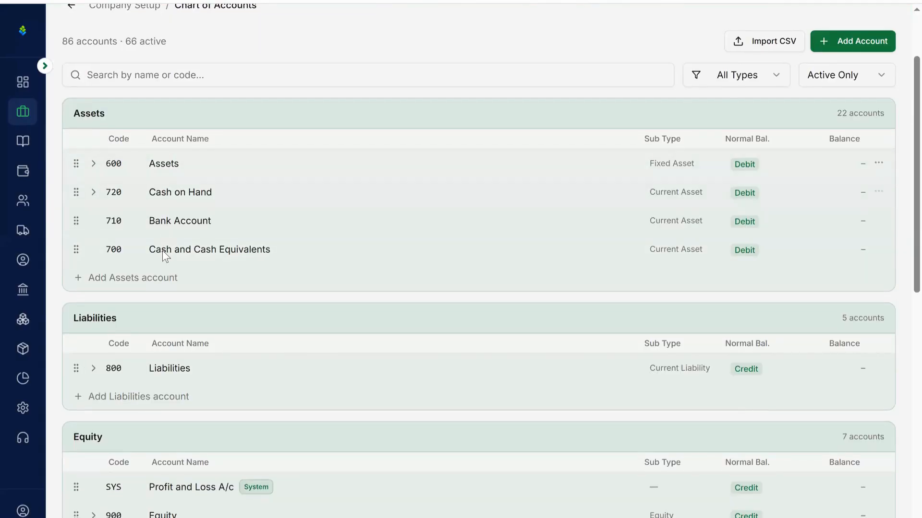
pyautogui.click(94, 166)
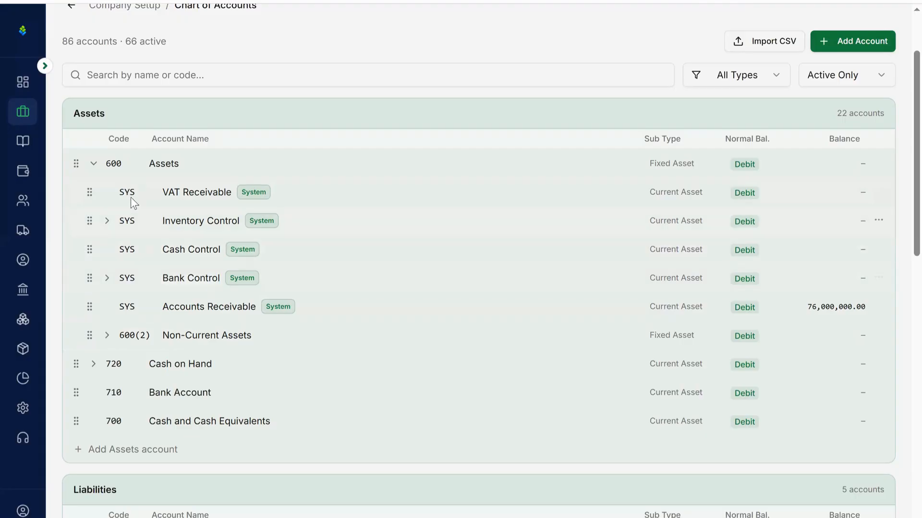
pyautogui.click(115, 336)
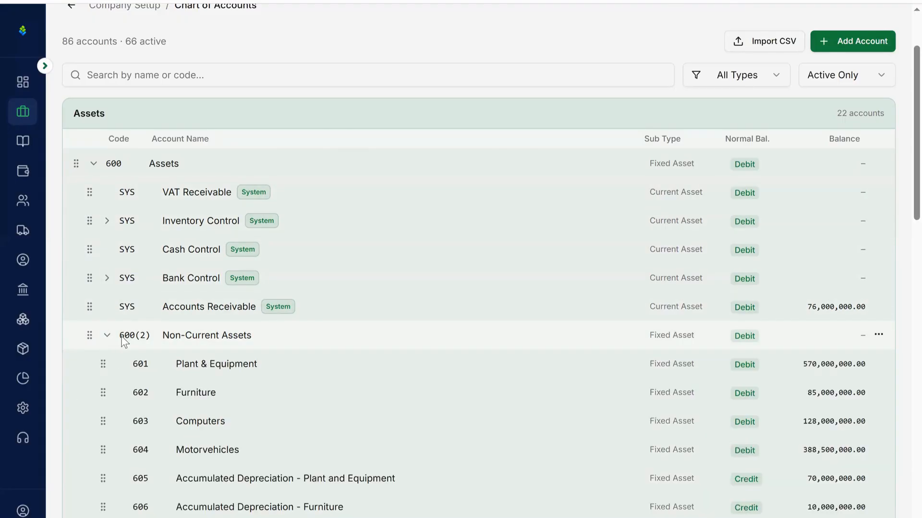
pyautogui.scroll(-7, 124, 339)
pyautogui.scroll(1, 124, 342)
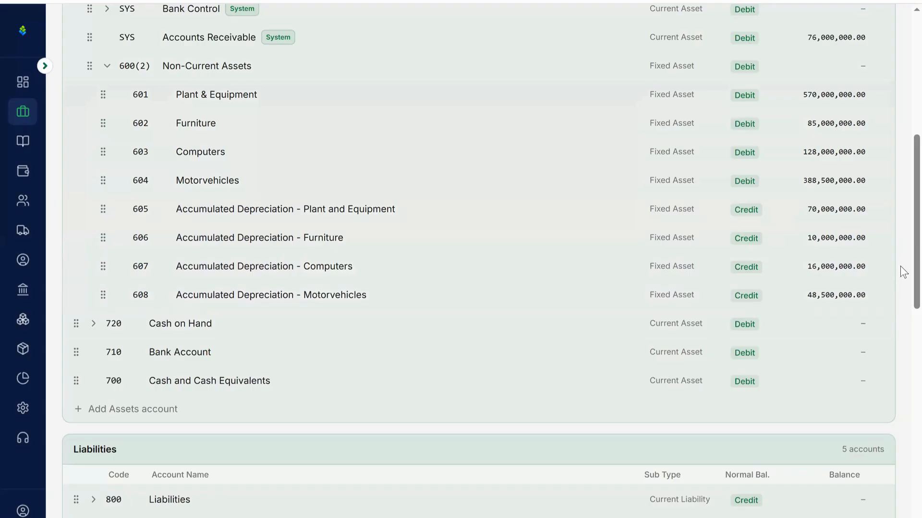
pyautogui.scroll(5, 900, 254)
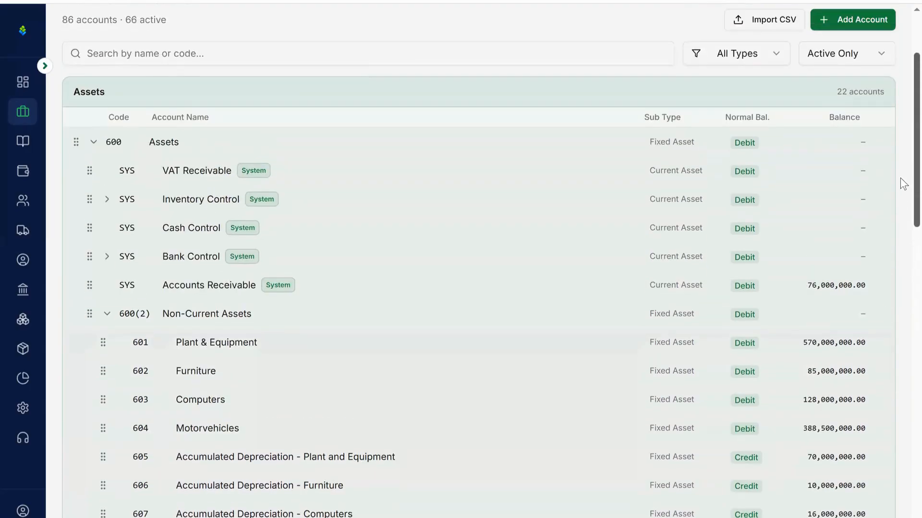
# - Open the Plant & Equipment account for editing, review its code, name and opening balance, and close it without changes
pyautogui.scroll(-3, 900, 189)
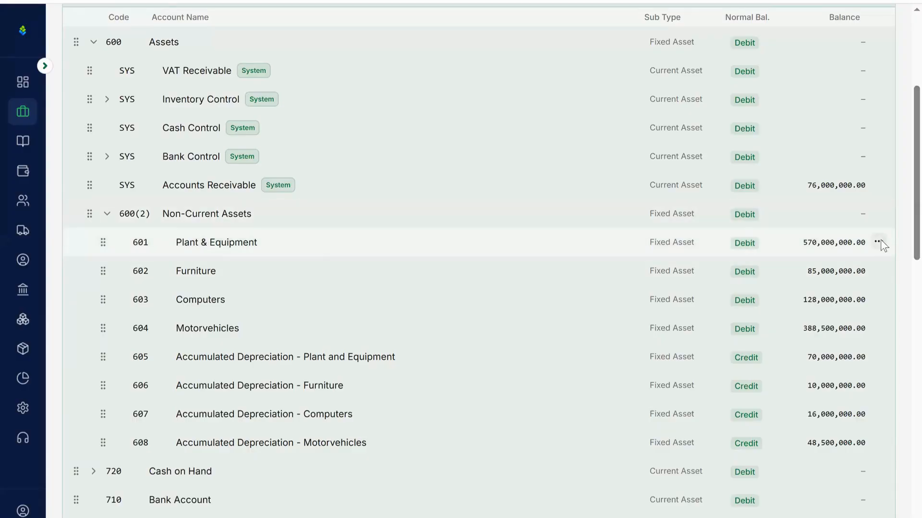
pyautogui.click(879, 243)
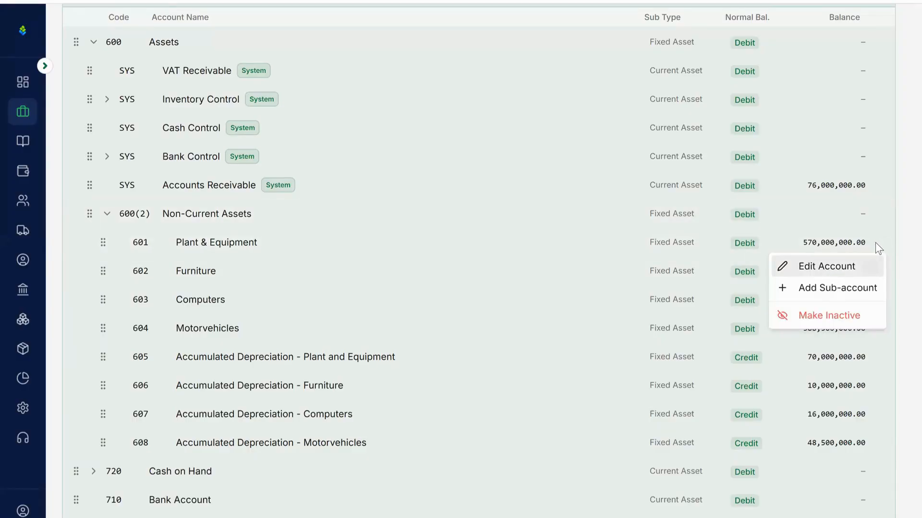
pyautogui.click(843, 271)
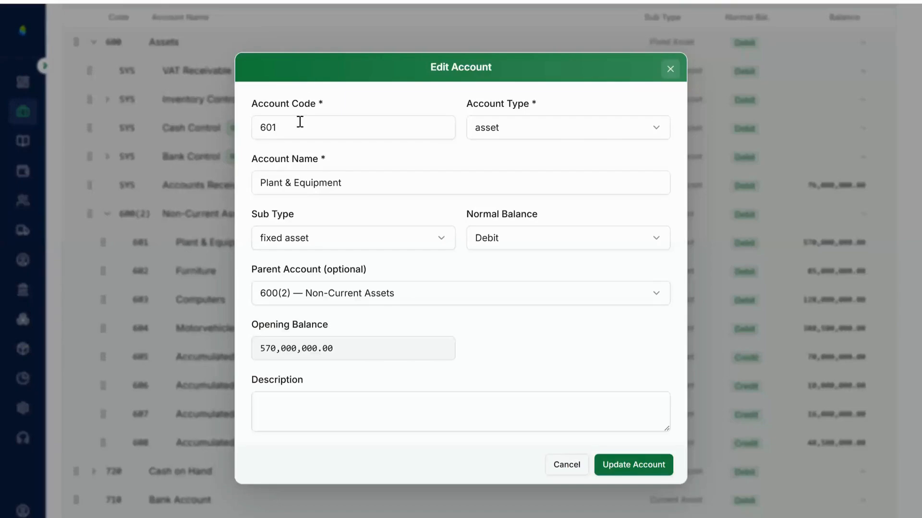
pyautogui.click(299, 122)
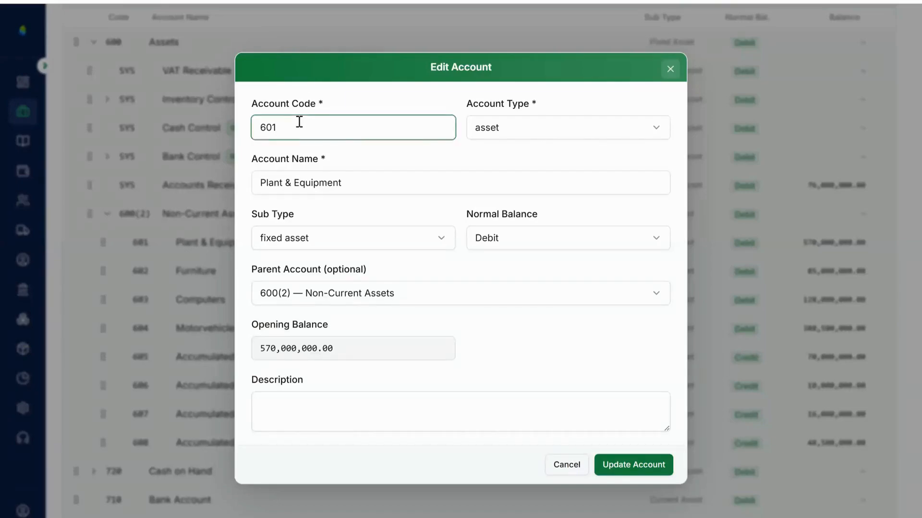
pyautogui.click(352, 184)
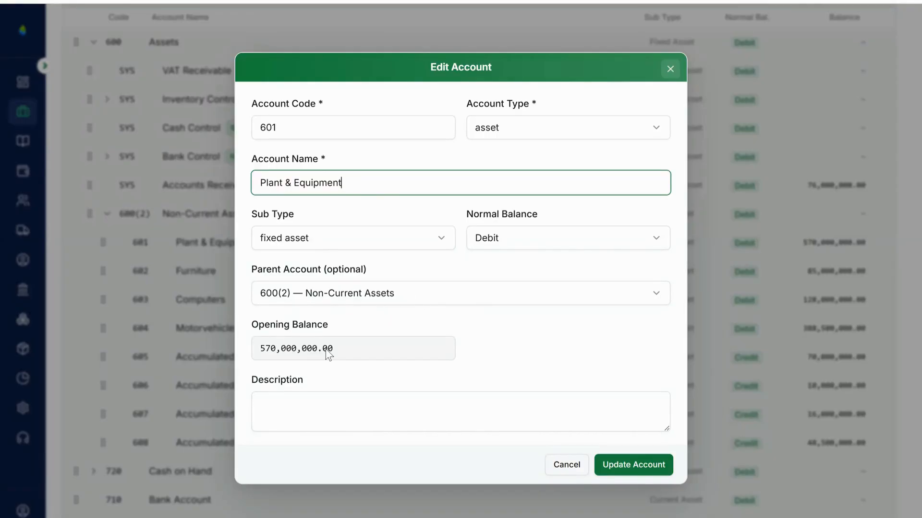
pyautogui.click(290, 349)
pyautogui.moveTo(334, 349); pyautogui.dragTo(255, 349)
pyautogui.click(308, 350)
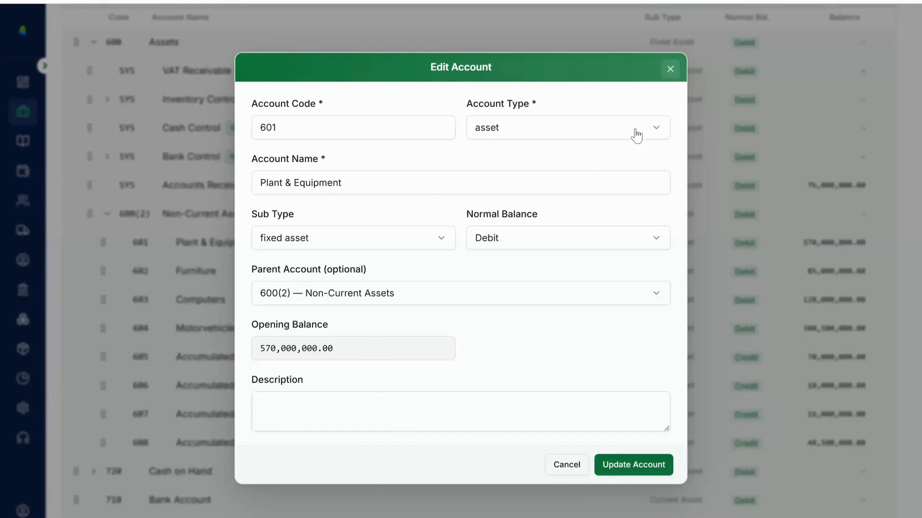
pyautogui.click(669, 69)
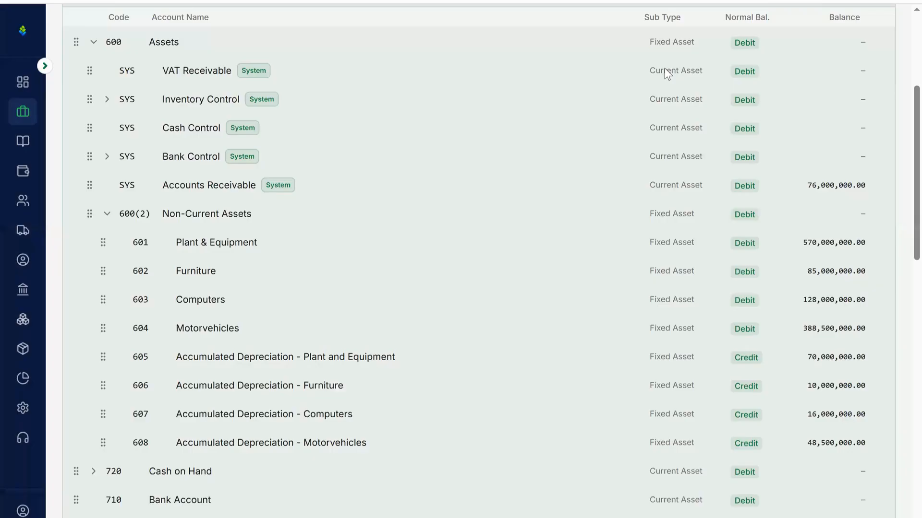